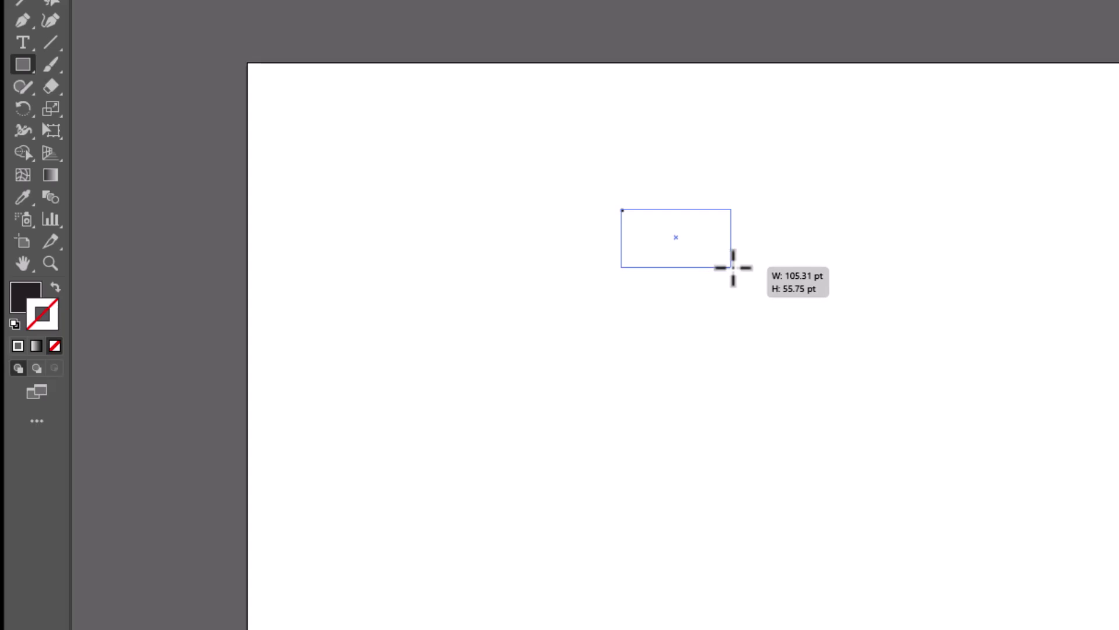
- Draw a small black square on the artboard with the Rectangle tool
{"action": "left_click_drag", "start_coordinate": [726, 268], "coordinate": [730, 268]}
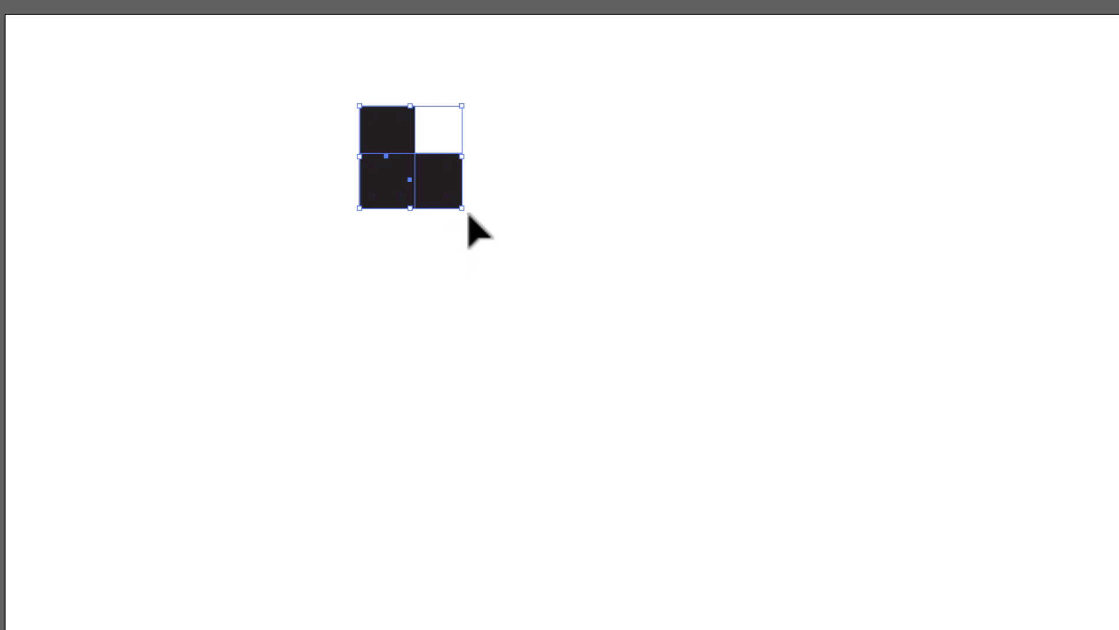
- Rotate the squares 45° into a heart, enlarge it, and centre it on the artboard
{"action": "left_click_drag", "start_coordinate": [469, 216], "coordinate": [457, 165]}
{"action": "left_click_drag", "start_coordinate": [418, 200], "coordinate": [497, 289]}
{"action": "left_click_drag", "start_coordinate": [569, 333], "coordinate": [826, 550]}
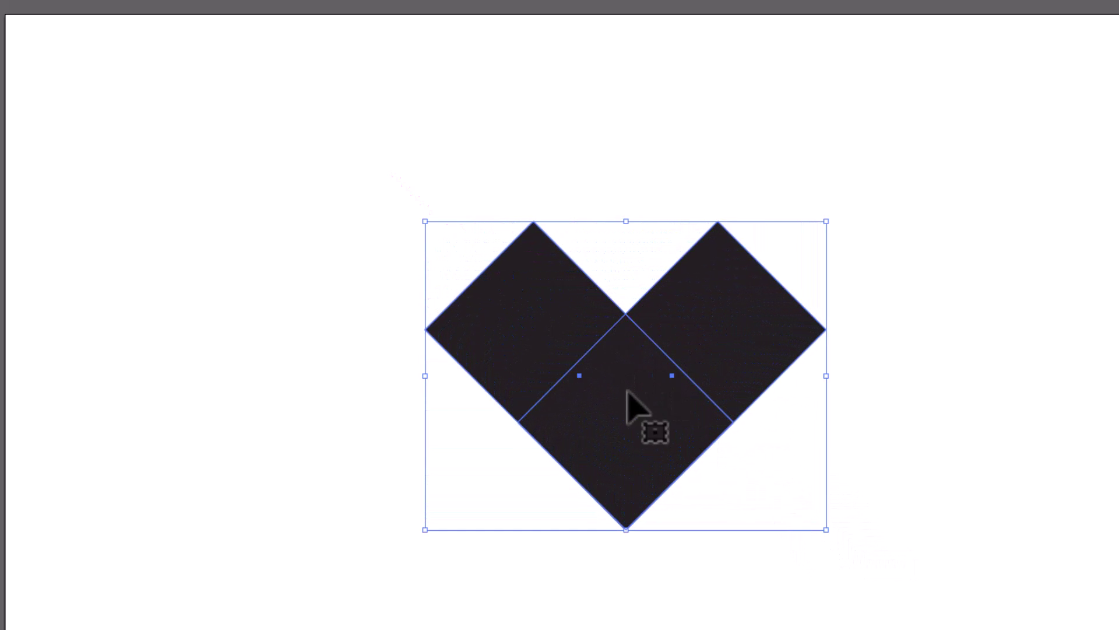
{"action": "left_click_drag", "start_coordinate": [626, 391], "coordinate": [604, 330]}
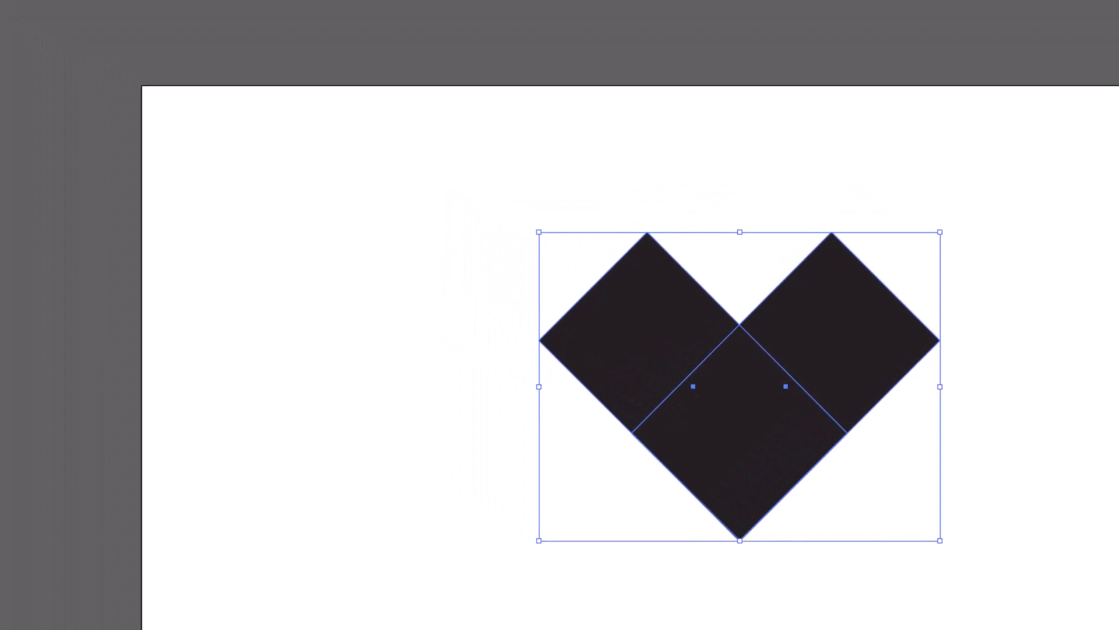
{"action": "left_click", "coordinate": [48, 53]}
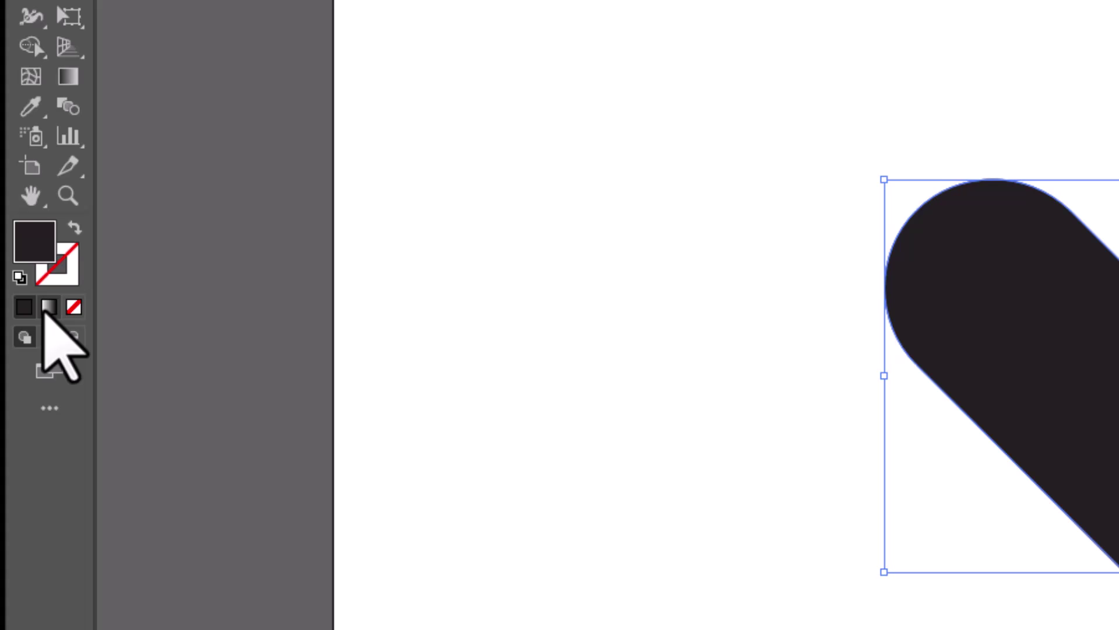
- Give the heart a gradient fill and sample purple C400FF for its left stop
{"action": "left_click", "coordinate": [49, 308]}
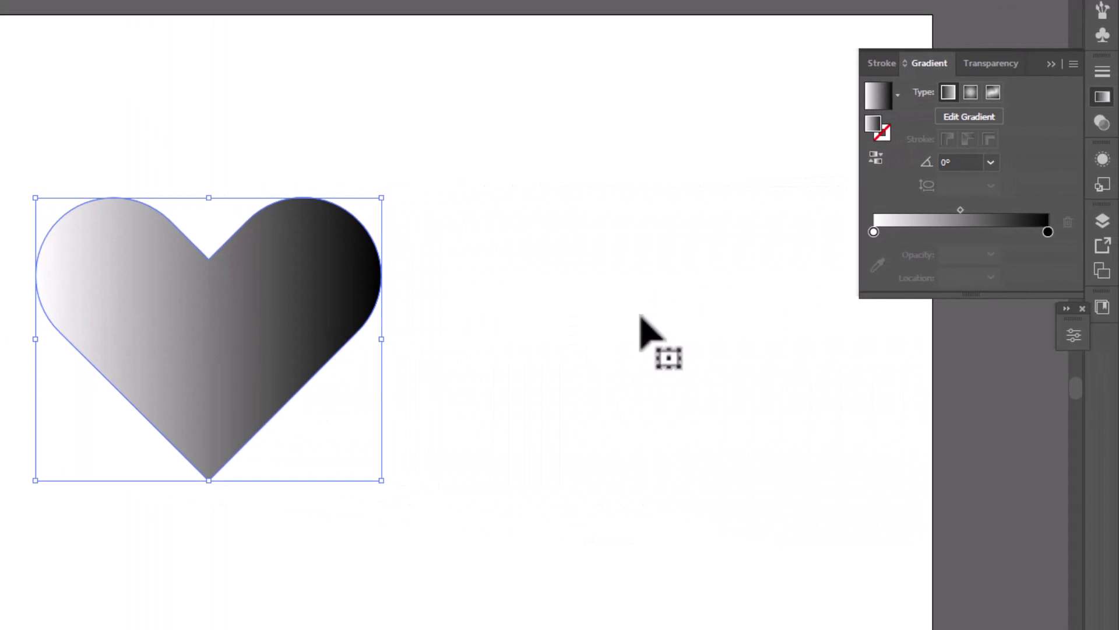
{"action": "mouse_move", "coordinate": [1030, 58]}
{"action": "left_mouse_down"}
{"action": "mouse_move", "coordinate": [698, 148]}
{"action": "mouse_move", "coordinate": [649, 217]}
{"action": "left_mouse_up"}
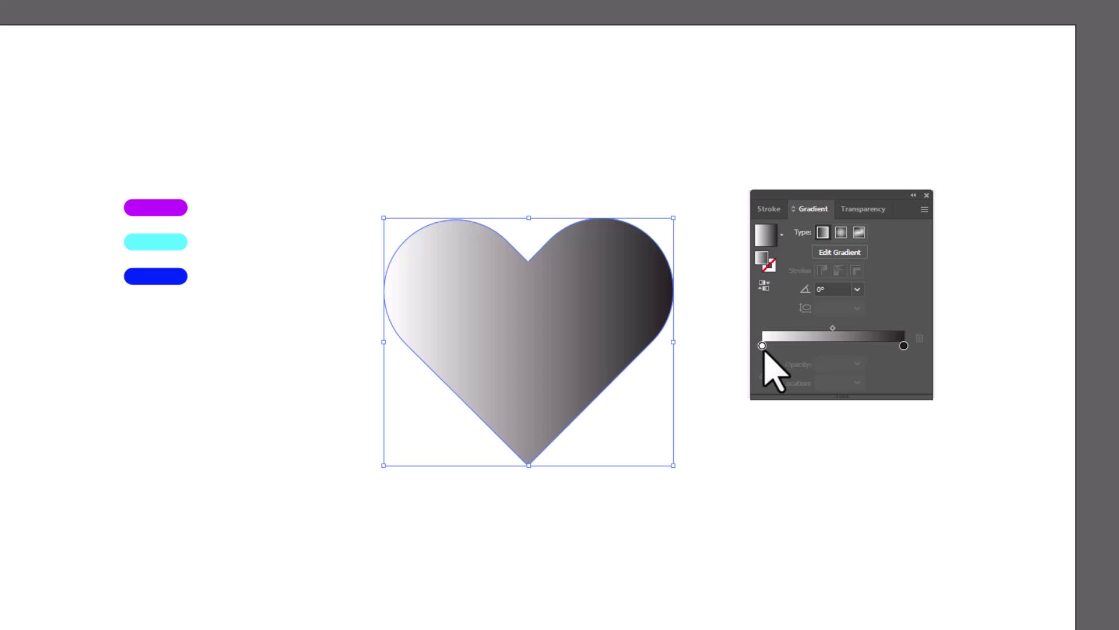
{"action": "left_click", "coordinate": [763, 346]}
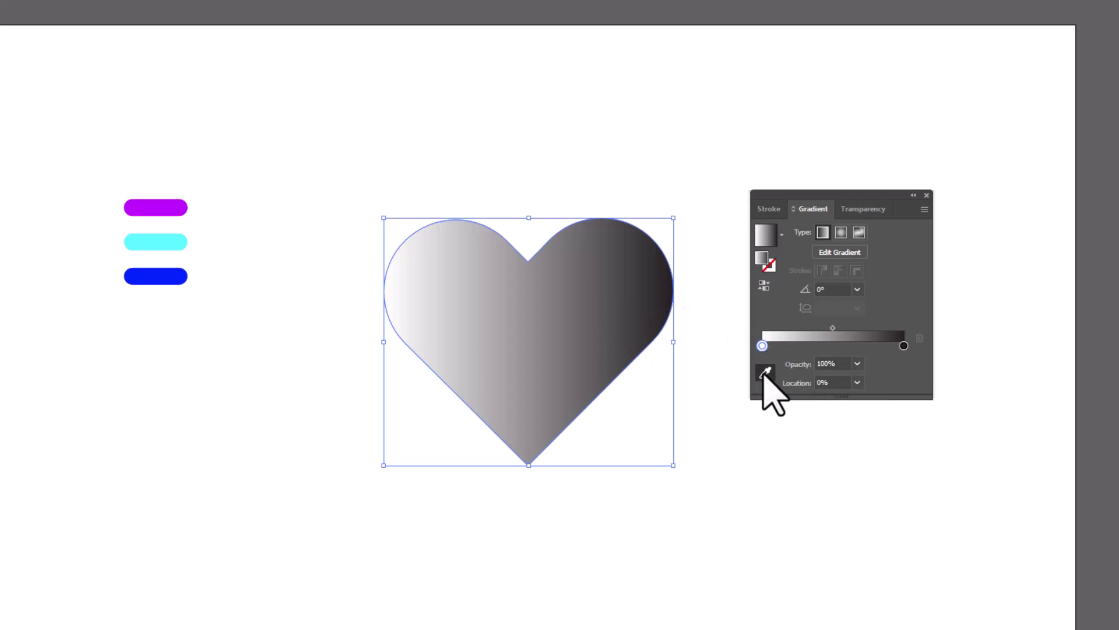
{"action": "left_click", "coordinate": [765, 372]}
{"action": "left_click", "coordinate": [175, 205]}
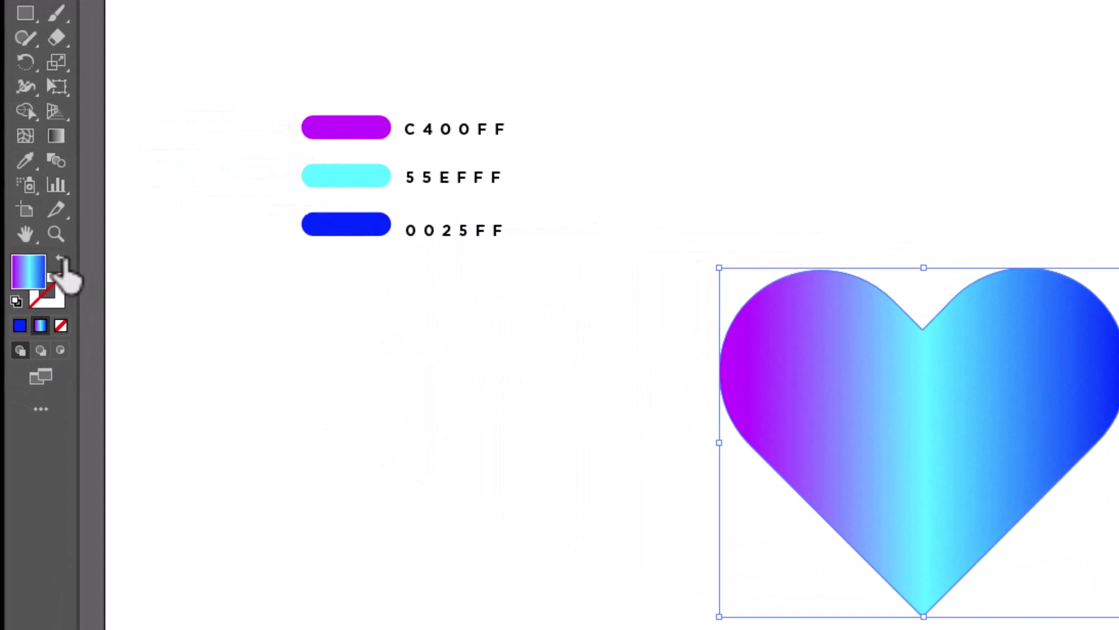
- Swap fill and stroke so the heart becomes a gradient outline with no fill
{"action": "left_click", "coordinate": [62, 260]}
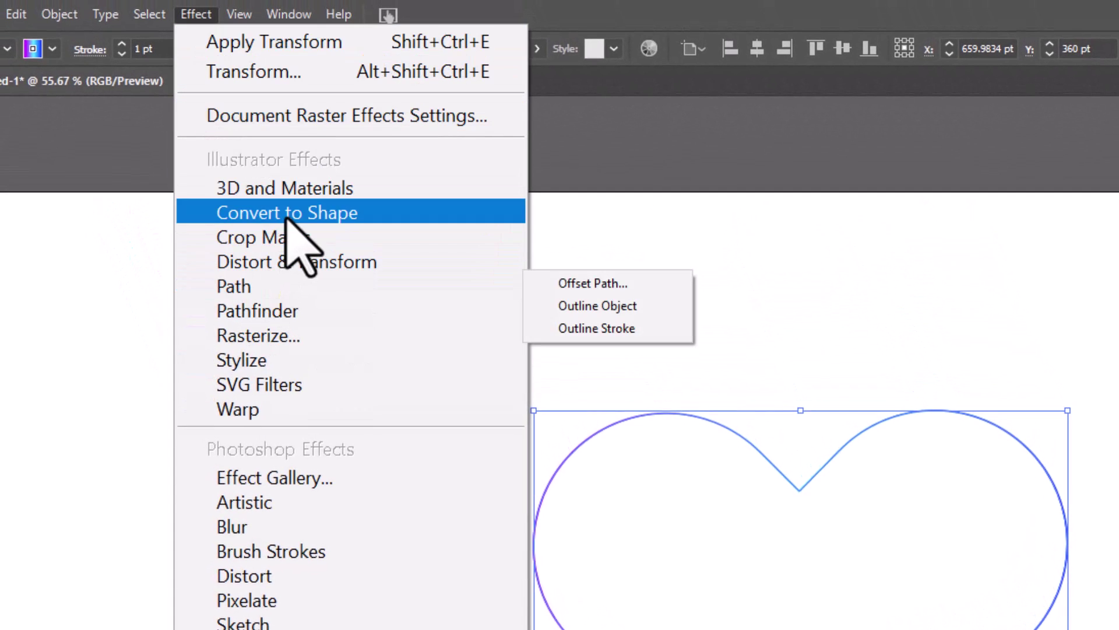
{"action": "mouse_move", "coordinate": [296, 261]}
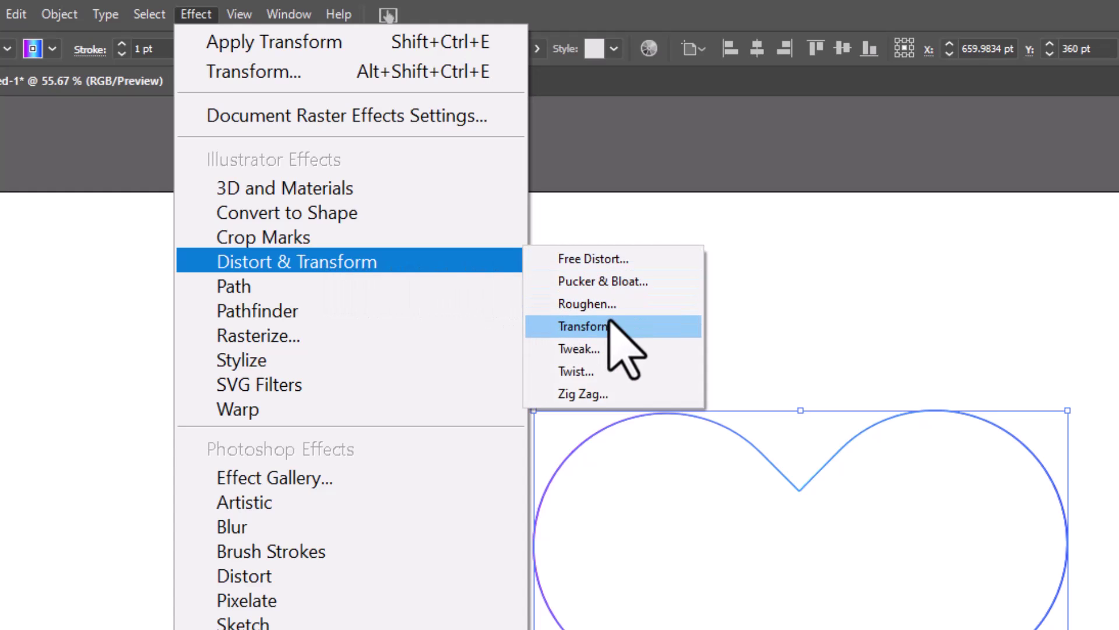
- Apply a Transform effect with 95% horizontal and vertical scale, 2° rotation, and 40 copies
{"action": "left_click", "coordinate": [615, 326]}
{"action": "type", "text": "95"}
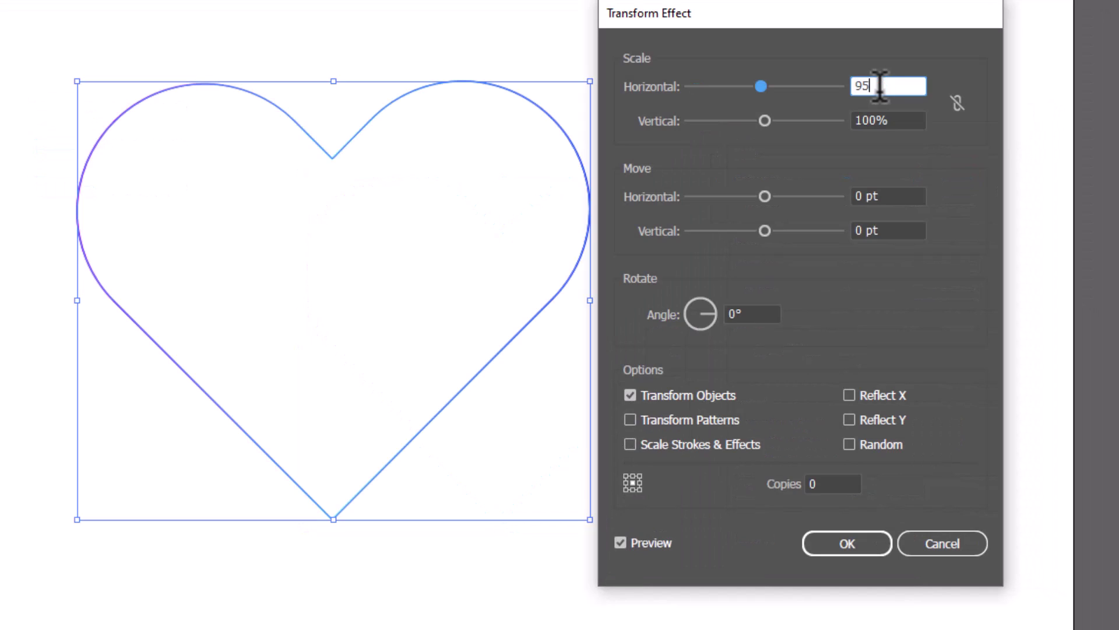
{"action": "left_click", "coordinate": [852, 118]}
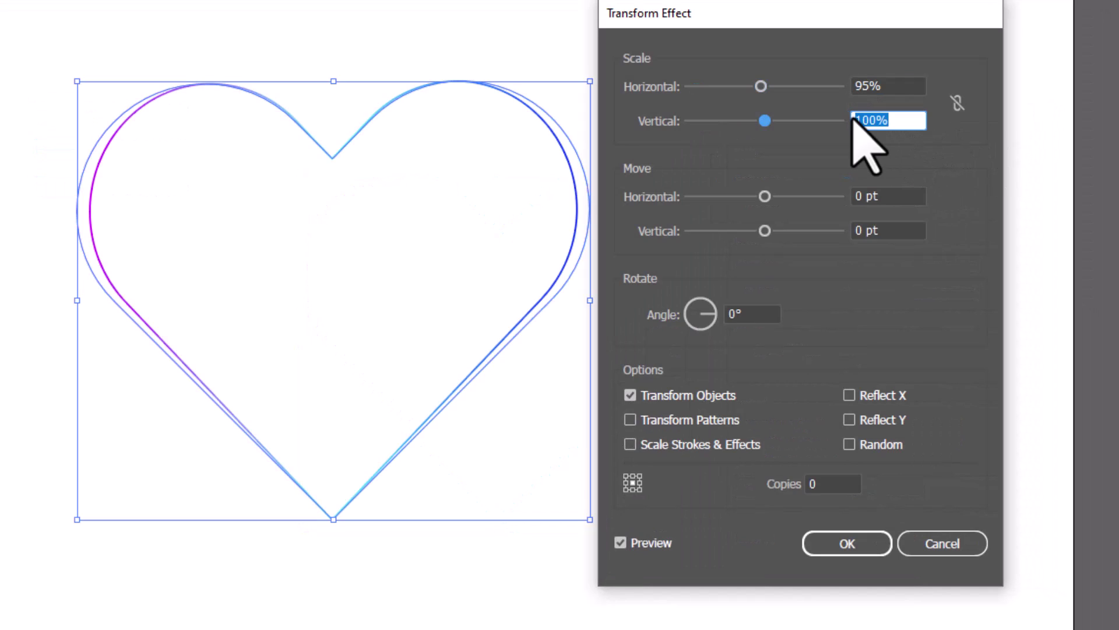
{"action": "type", "text": "95"}
{"action": "left_click", "coordinate": [755, 313]}
{"action": "left_click", "coordinate": [838, 484]}
{"action": "type", "text": "40"}
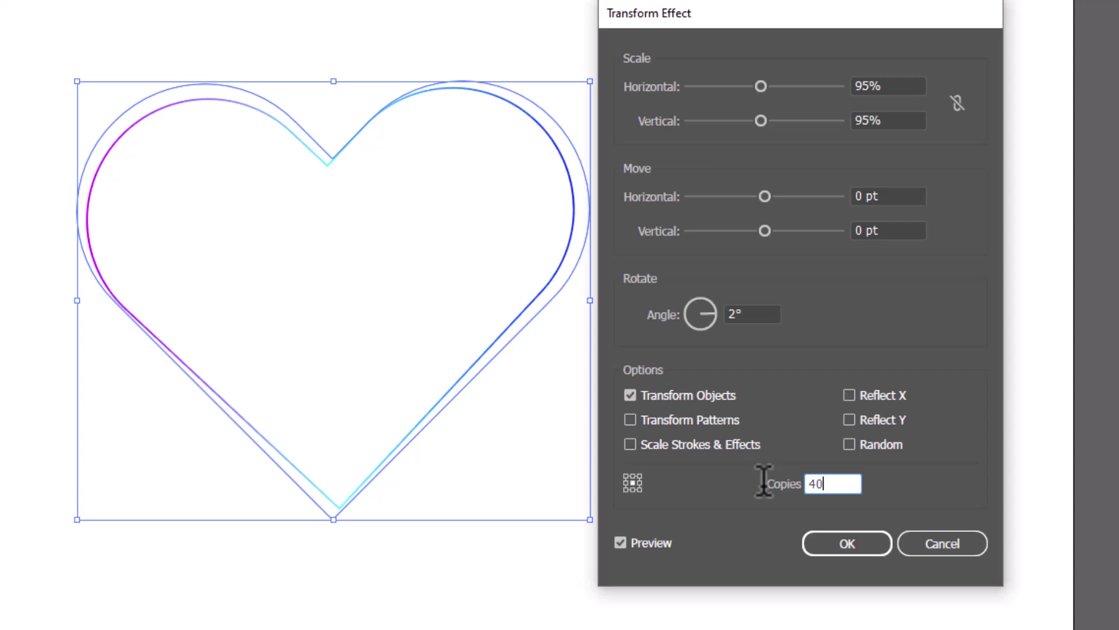
{"action": "left_click", "coordinate": [627, 547]}
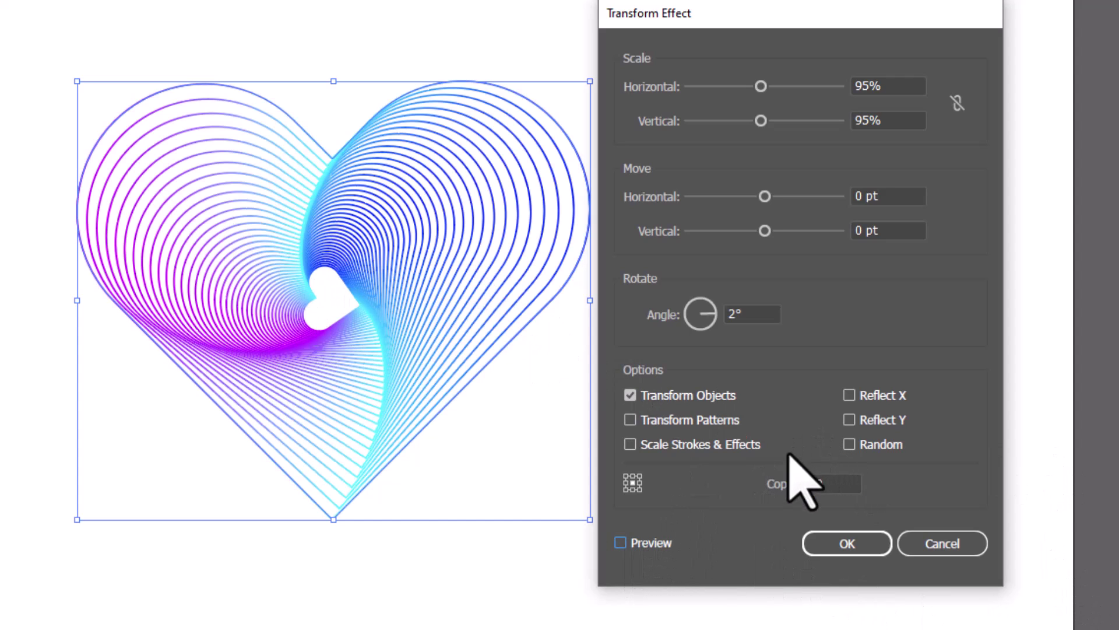
{"action": "left_click", "coordinate": [857, 549]}
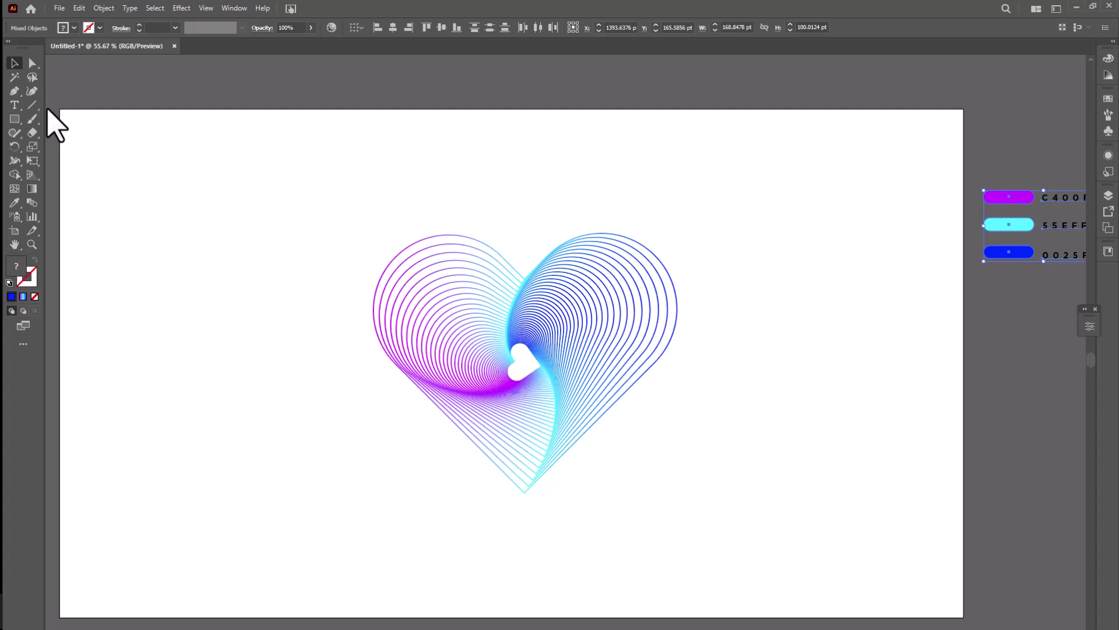
- Draw an artboard-sized black rectangle and send it behind the heart
{"action": "left_click", "coordinate": [14, 119]}
{"action": "mouse_move", "coordinate": [60, 109]}
{"action": "left_mouse_down"}
{"action": "mouse_move", "coordinate": [885, 608]}
{"action": "mouse_move", "coordinate": [963, 617]}
{"action": "left_mouse_up"}
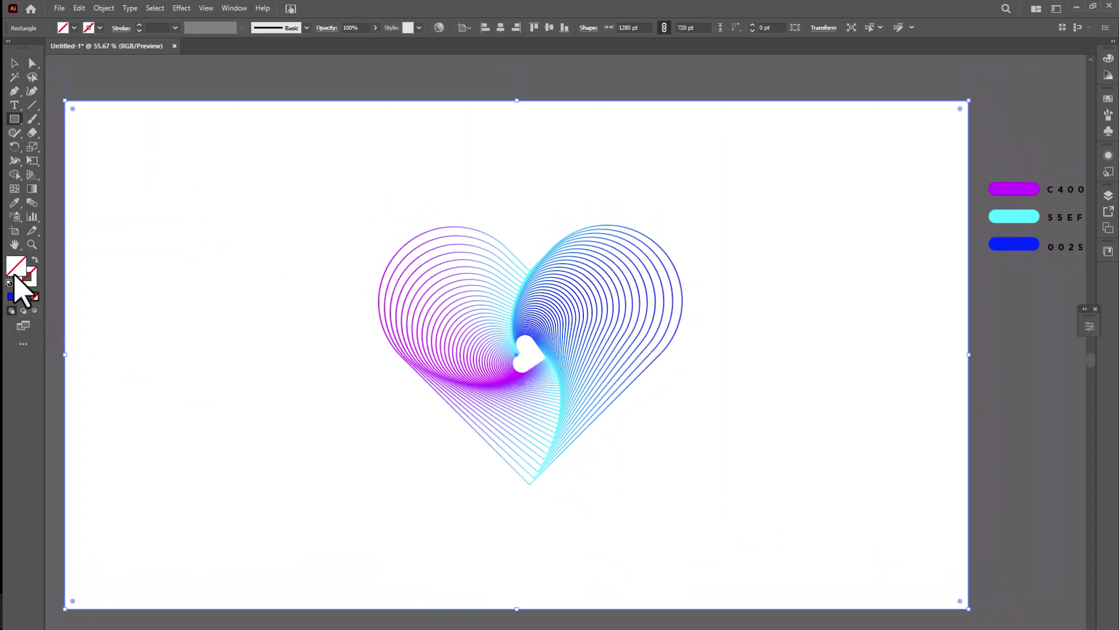
{"action": "double_click", "coordinate": [17, 266]}
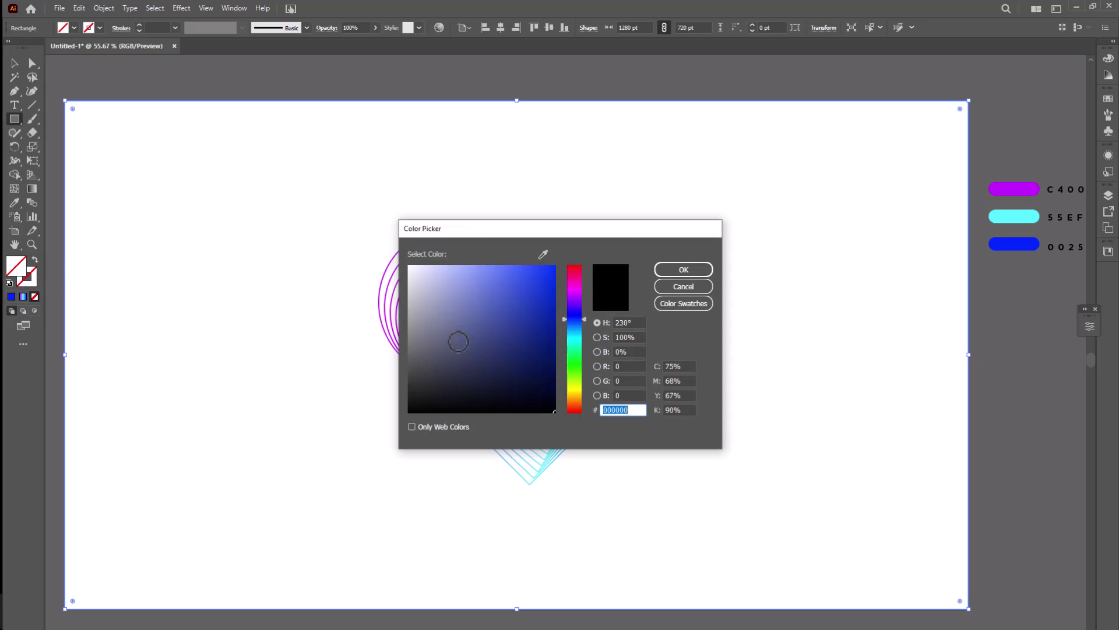
{"action": "left_click", "coordinate": [683, 270]}
{"action": "right_click", "coordinate": [385, 207]}
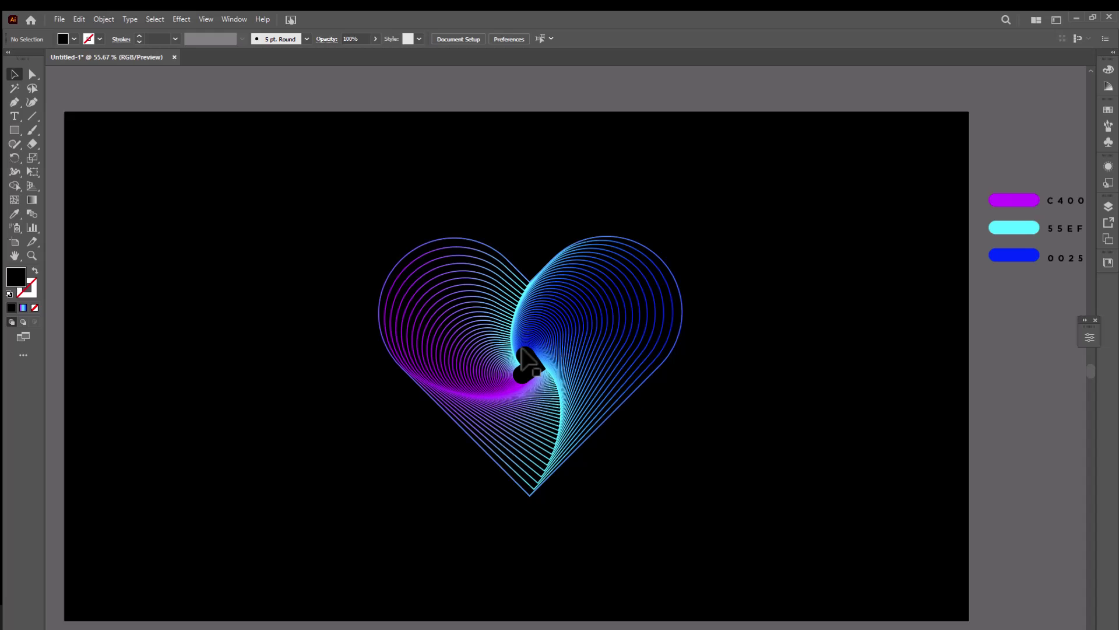
- Show the heart's entries in an enlarged Appearance panel and reopen its Transform effect
{"action": "left_click", "coordinate": [145, 162]}
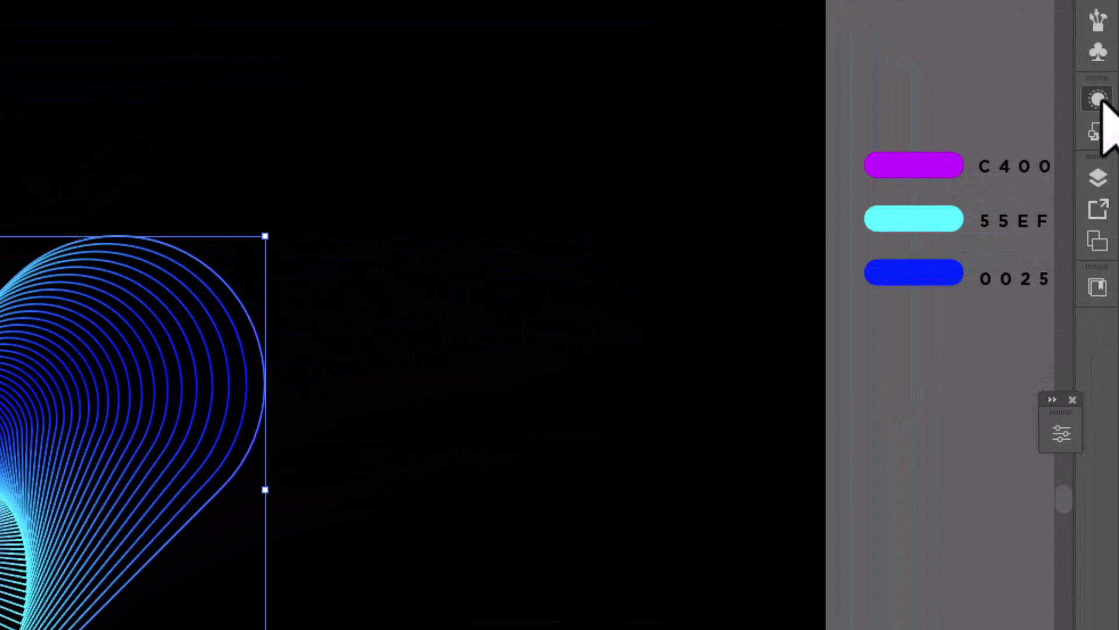
{"action": "left_click", "coordinate": [1099, 100]}
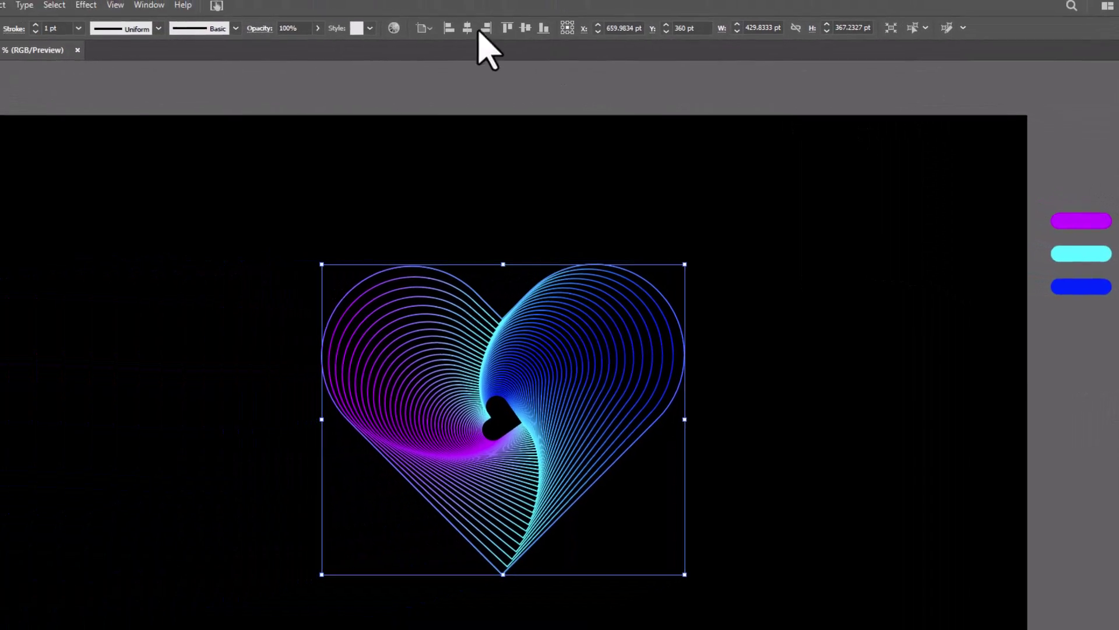
{"action": "left_click", "coordinate": [233, 13]}
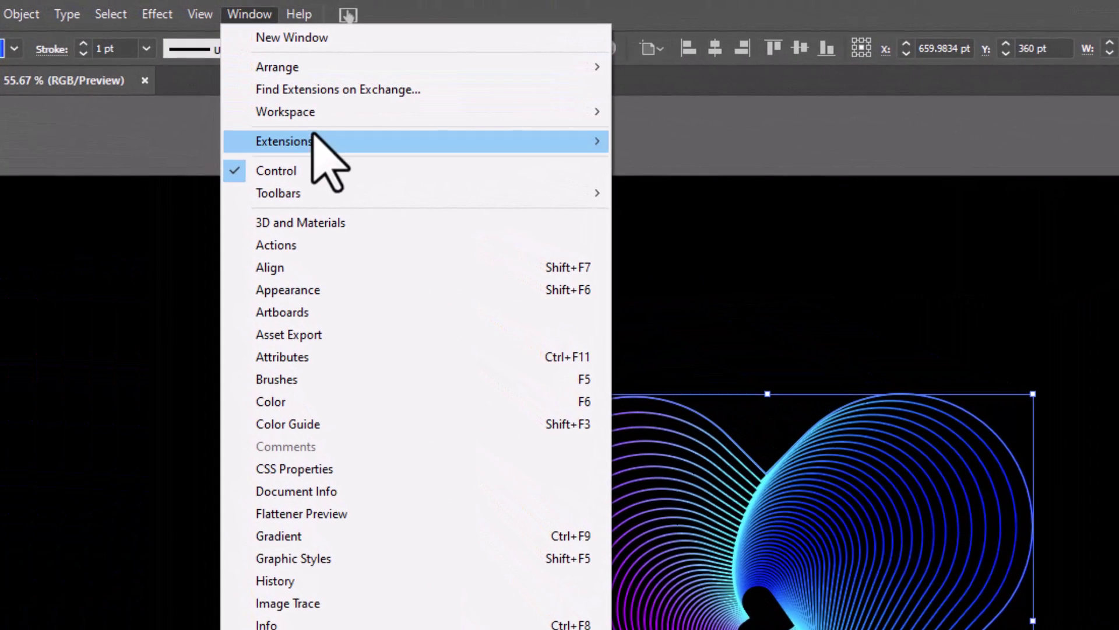
{"action": "left_click", "coordinate": [366, 286]}
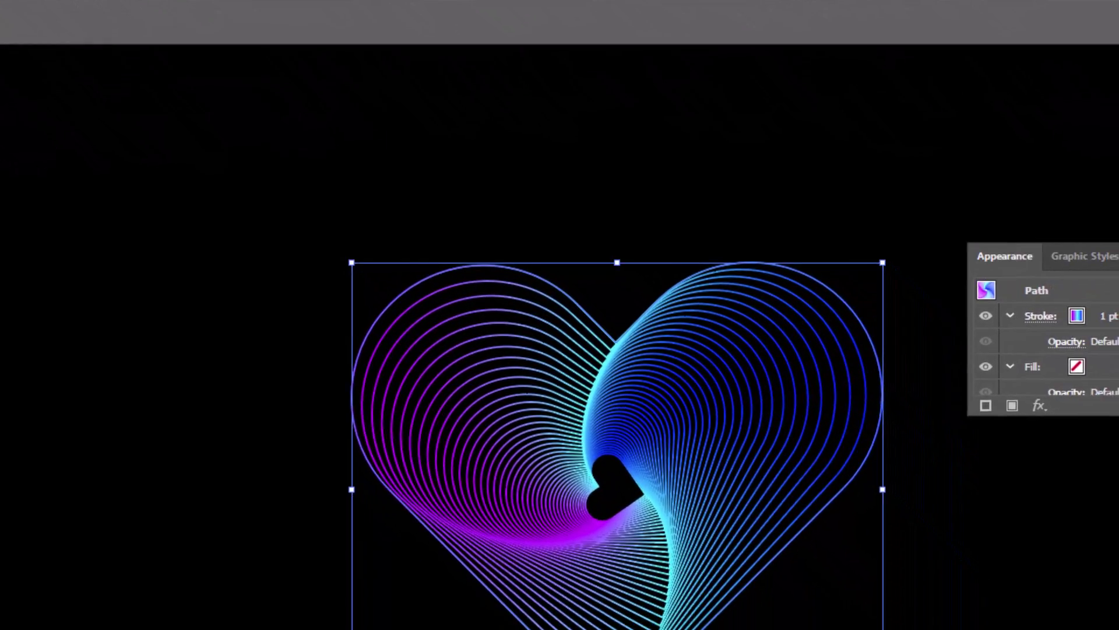
{"action": "left_click_drag", "start_coordinate": [1052, 309], "coordinate": [1078, 415]}
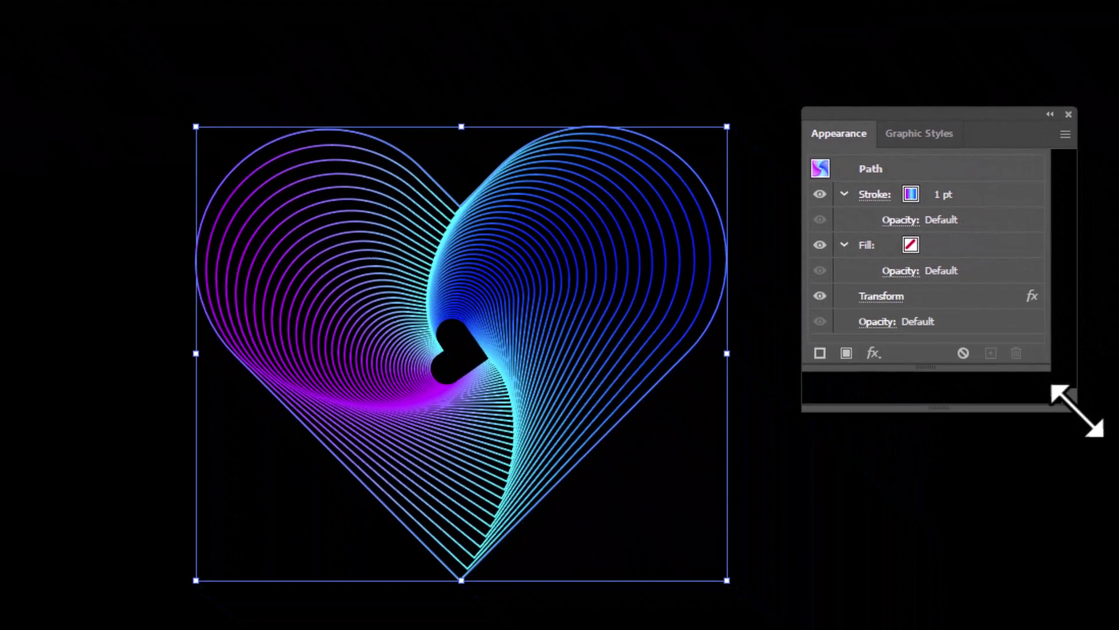
{"action": "left_click", "coordinate": [888, 302]}
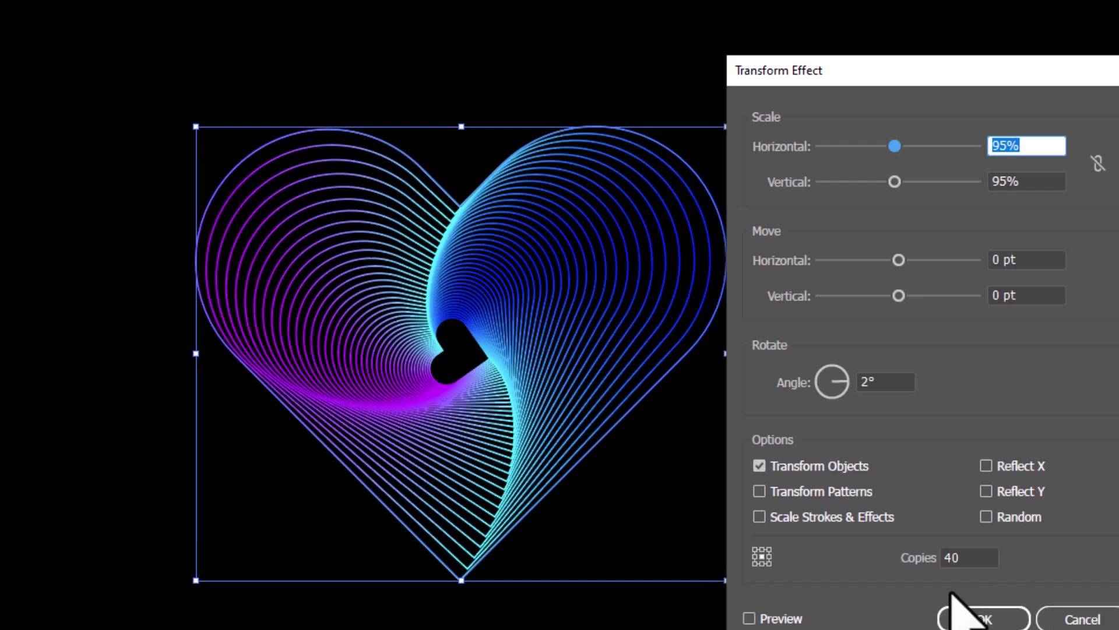
- Preview Transform copy counts of 13 and 3, then raise copies to 46
{"action": "double_click", "coordinate": [976, 556]}
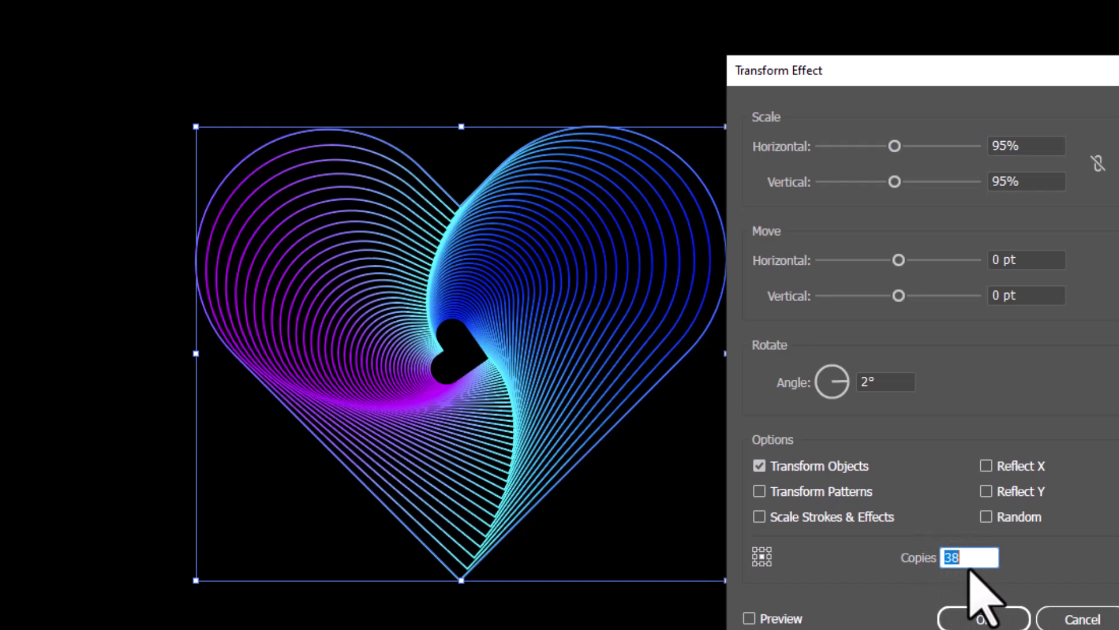
{"action": "left_click", "coordinate": [749, 618]}
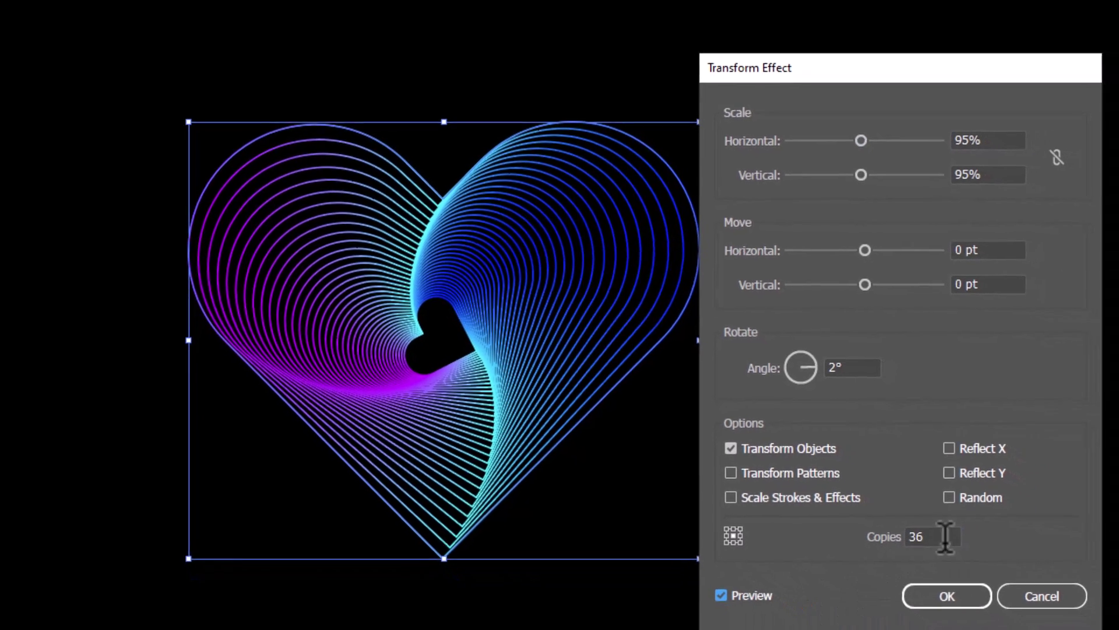
{"action": "type", "text": "13"}
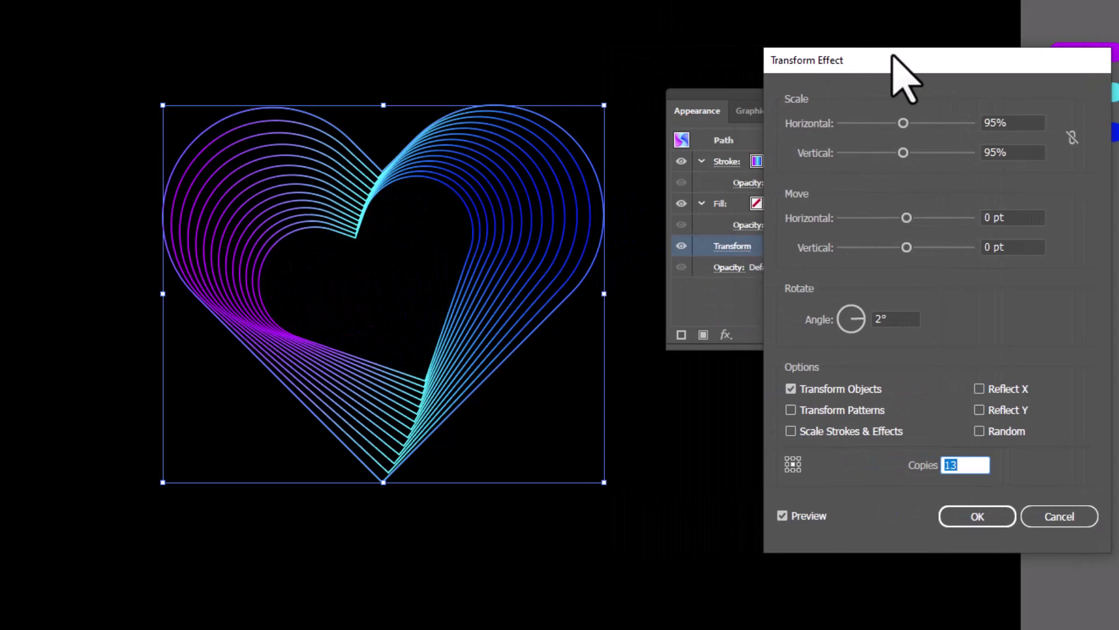
{"action": "left_click_drag", "start_coordinate": [734, 59], "coordinate": [813, 57]}
{"action": "type", "text": "3"}
{"action": "scroll", "coordinate": [887, 460], "scroll_direction": "up", "scroll_amount": 20}
{"action": "scroll", "coordinate": [886, 461], "scroll_direction": "up", "scroll_amount": 9}
{"action": "scroll", "coordinate": [886, 460], "scroll_direction": "up", "scroll_amount": 8}
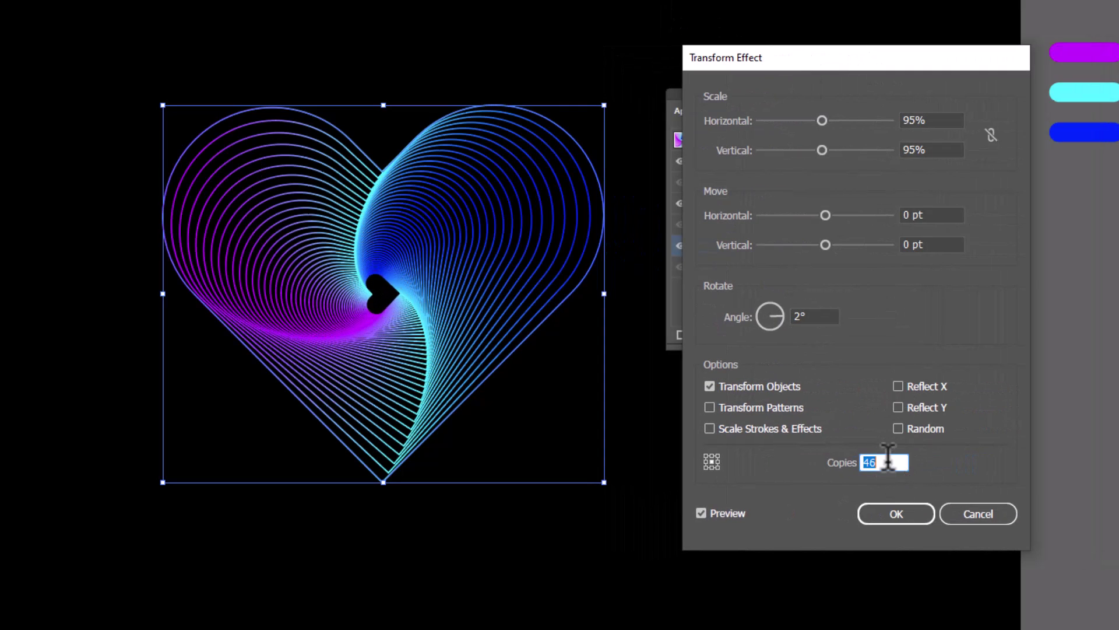